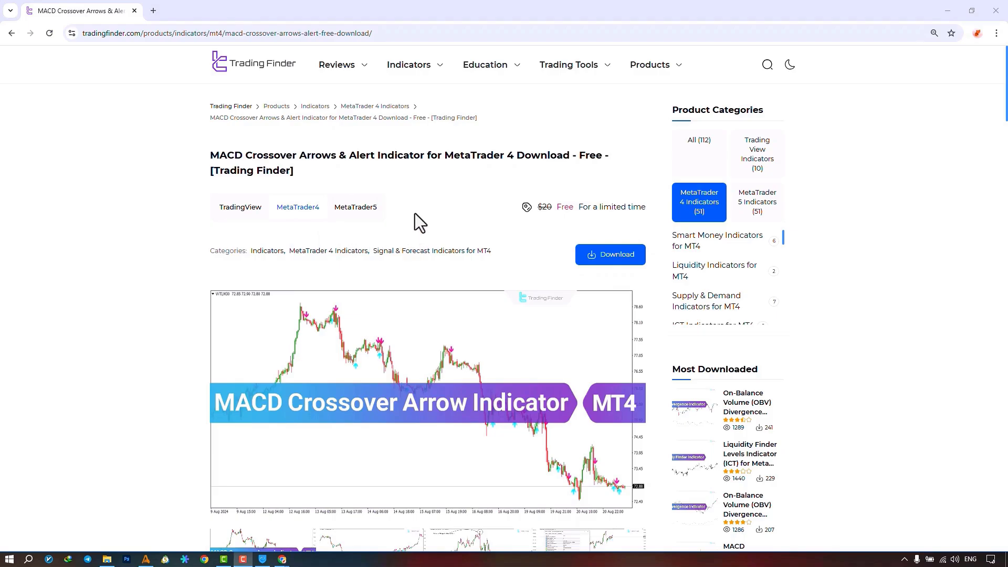
Scroll through the MACD Crossover Arrows & Alert product page, then switch to MetaTrader 5
scroll(414, 214, "down", 3)
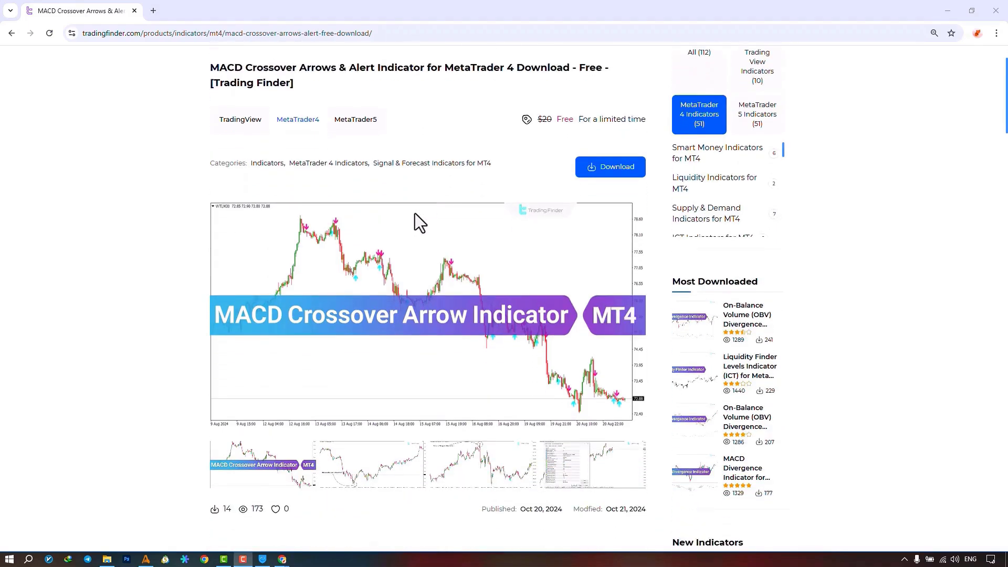
scroll(415, 214, "down", 6)
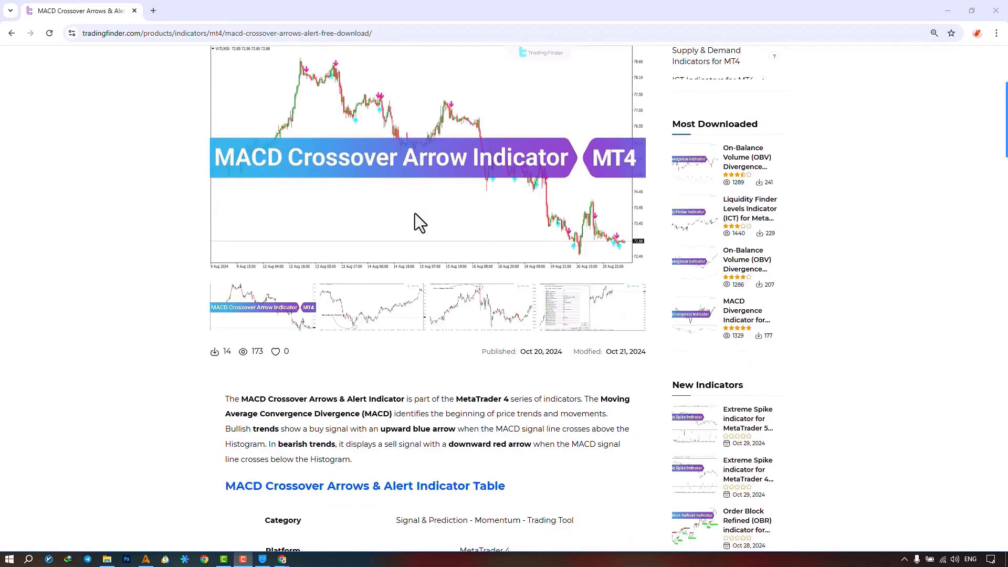
scroll(415, 214, "down", 3)
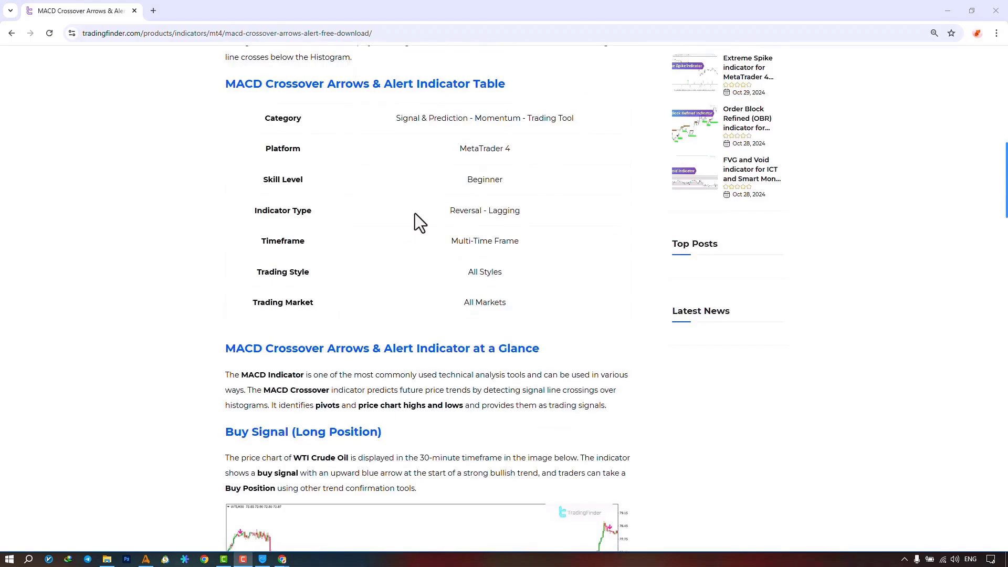
scroll(415, 213, "up", 1)
scroll(416, 213, "up", 6)
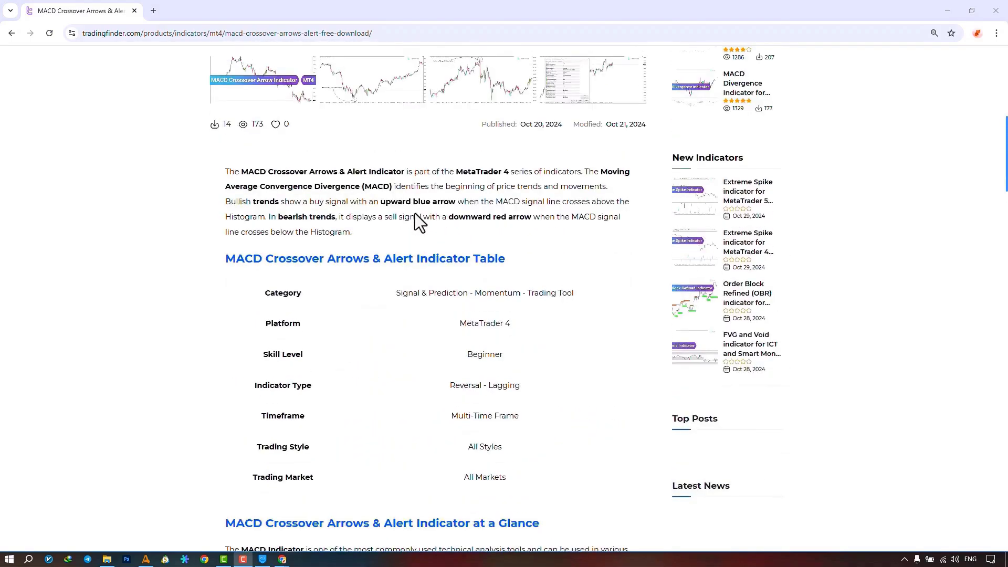
scroll(415, 213, "up", 5)
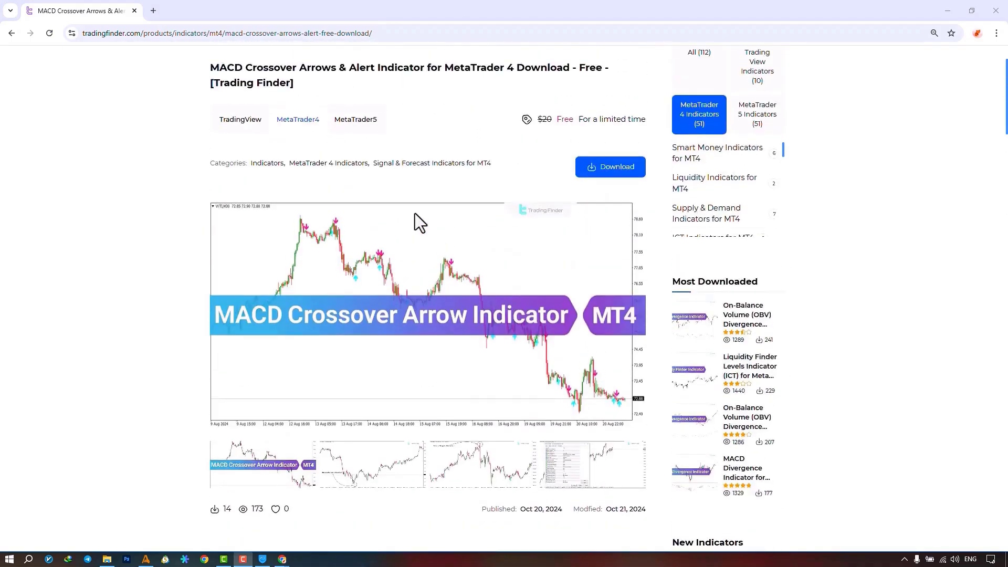
key("alt+Tab")
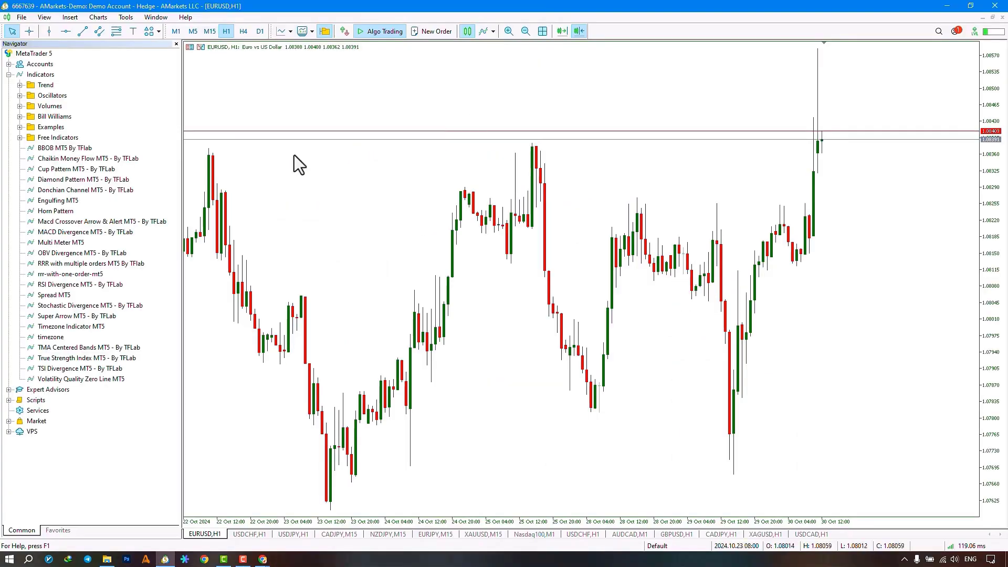
Attach Macd Crossover Arrow & Alert MT5 to EURUSD H1 with default settings and pan back to 16 Oct
left_click_drag(156, 220, 408, 201)
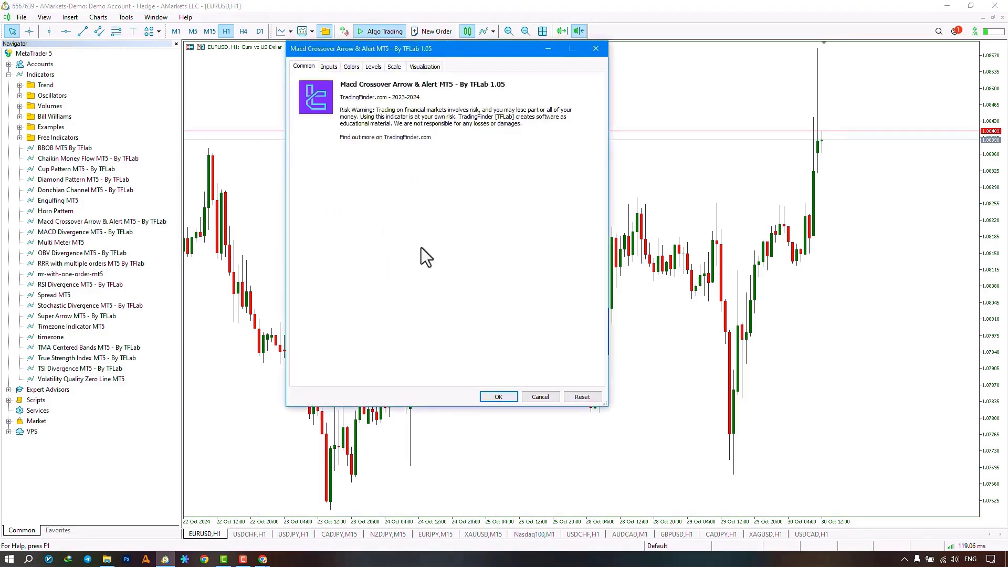
left_click(495, 397)
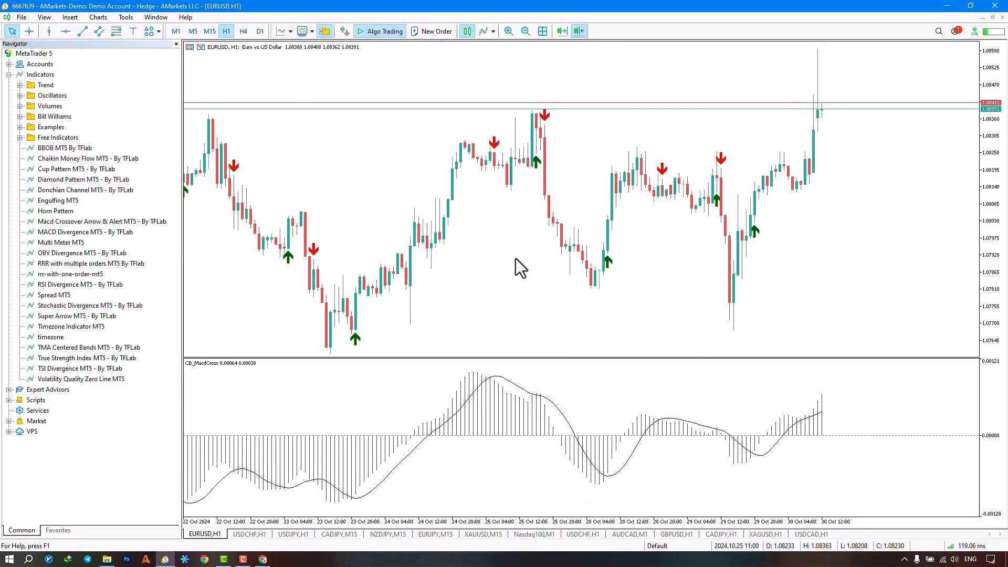
left_click_drag(516, 258, 551, 269)
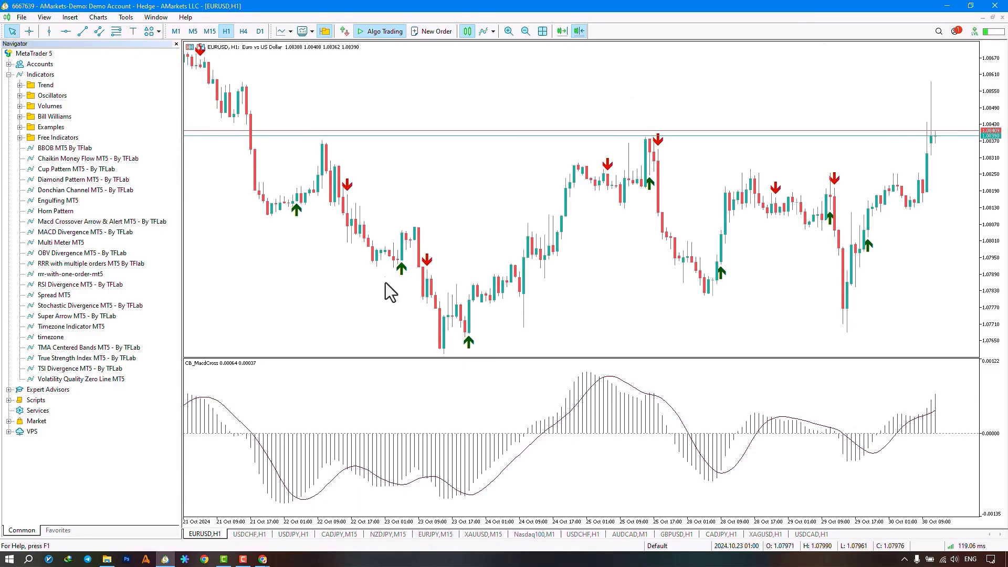
left_click_drag(439, 297, 640, 273)
Open the MACD crossover indicator's settings from the chart's Indicator List
right_click(494, 239)
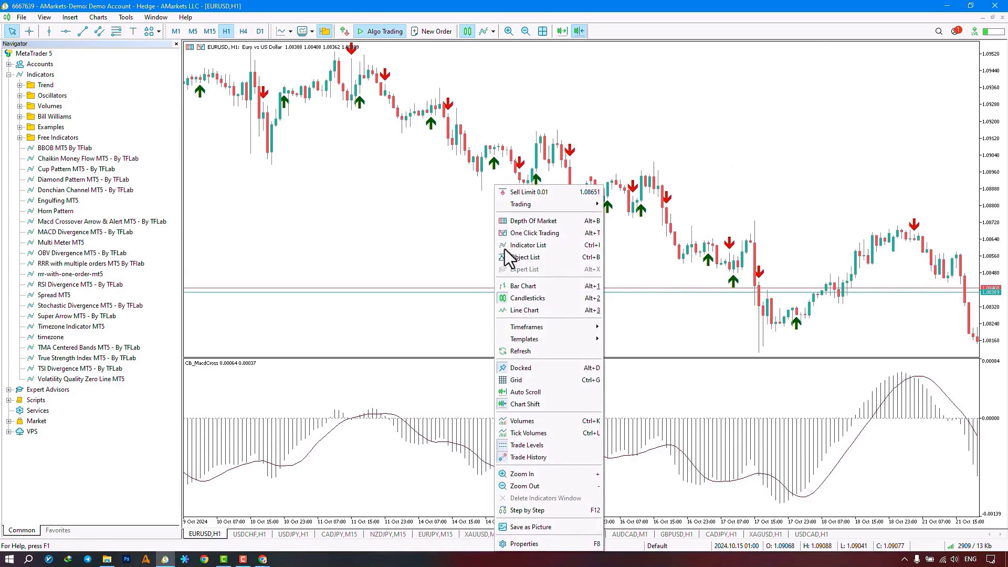
left_click(511, 245)
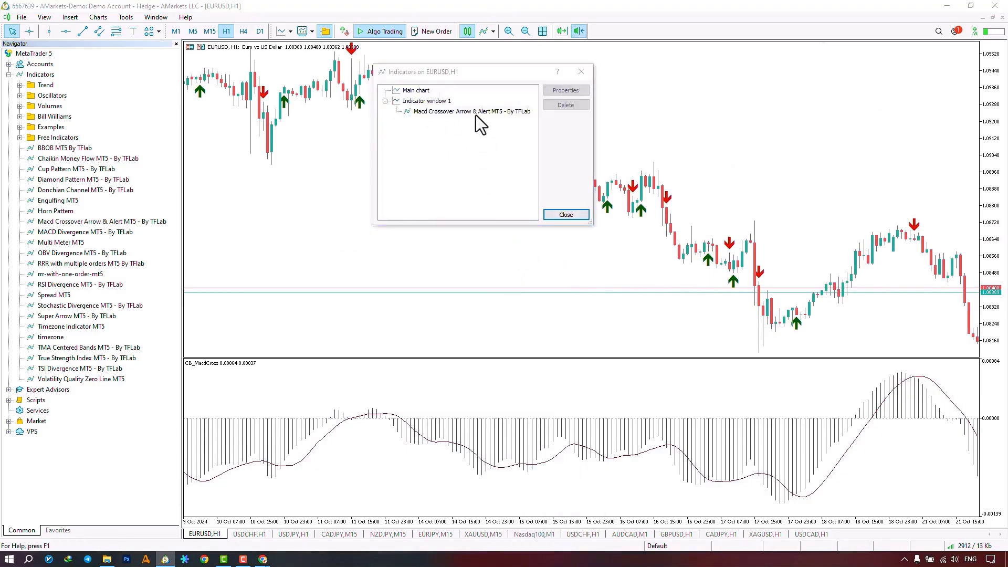
double_click(476, 113)
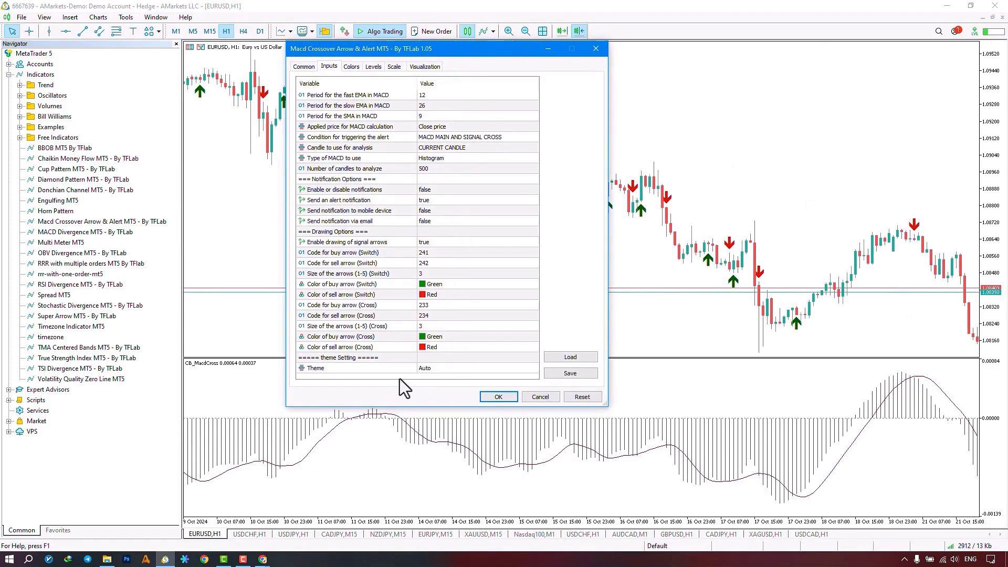
Review the inputs: fast EMA 12, slow EMA 26, signal SMA 9 and Close applied price
left_click(449, 93)
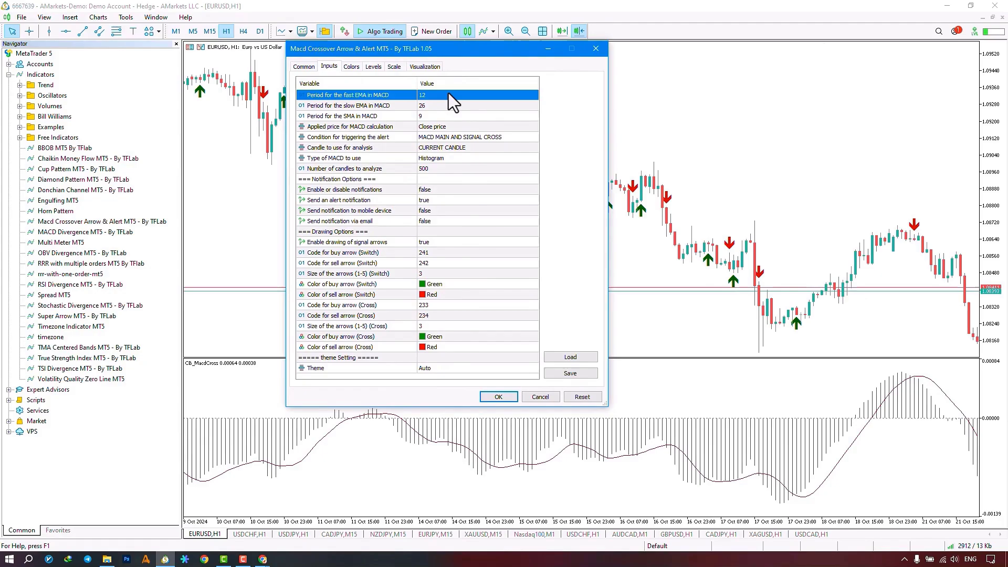
left_click(449, 105)
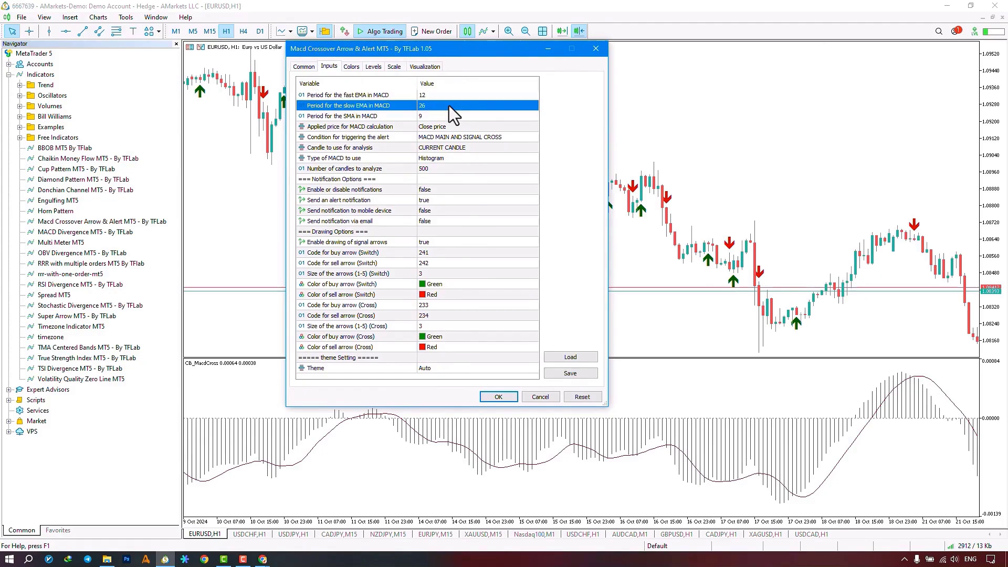
left_click(448, 114)
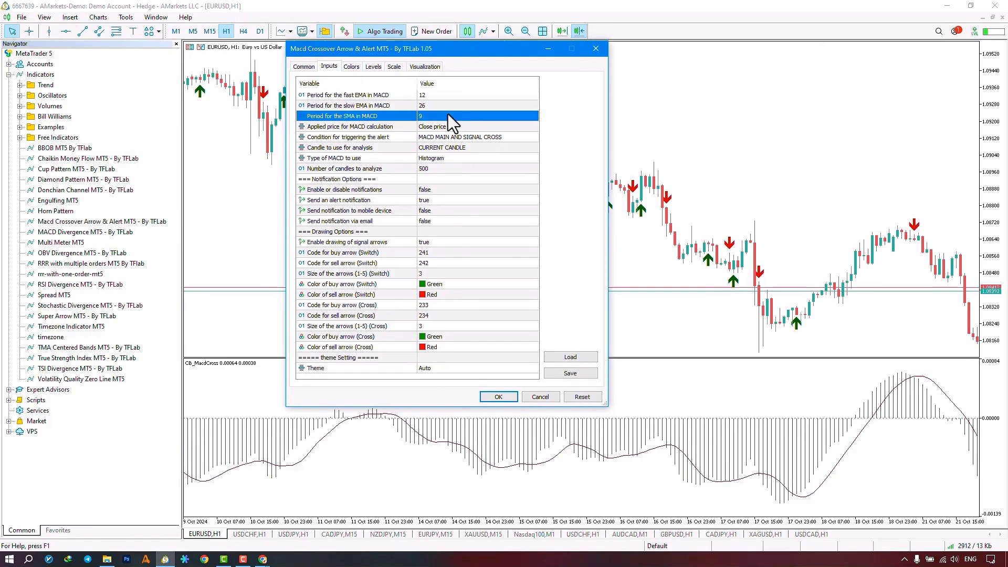
left_click(447, 126)
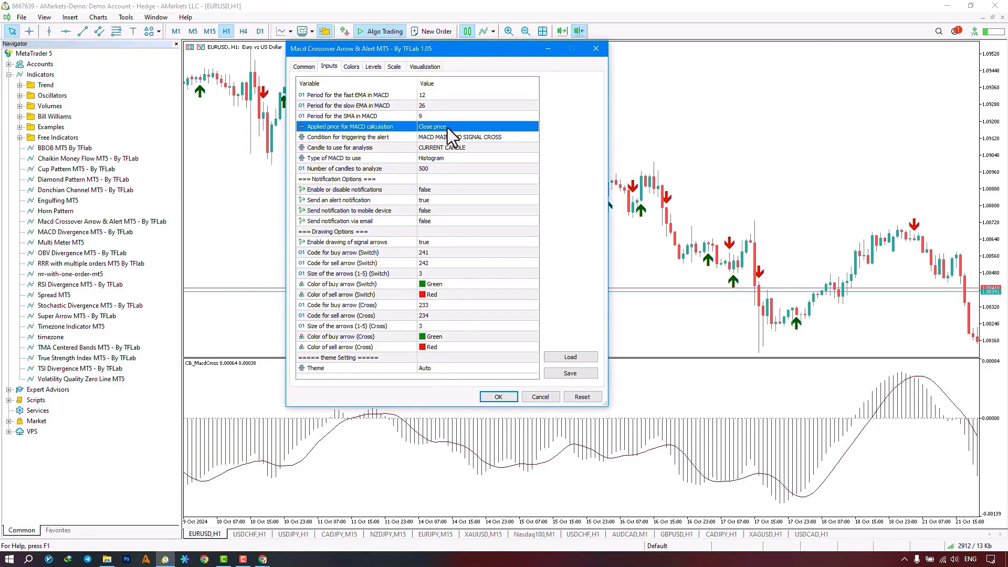
left_click(447, 128)
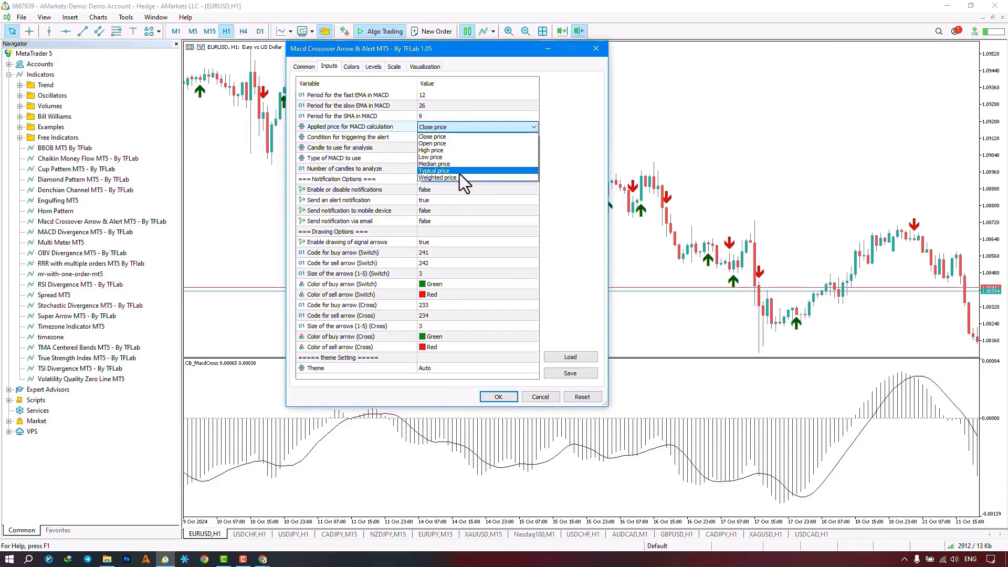
left_click(461, 188)
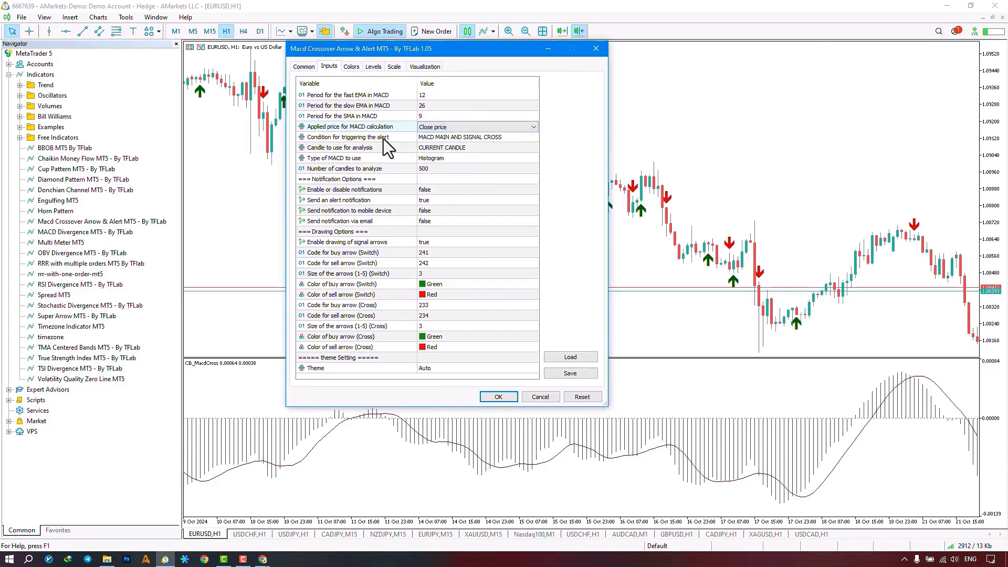
left_click(501, 138)
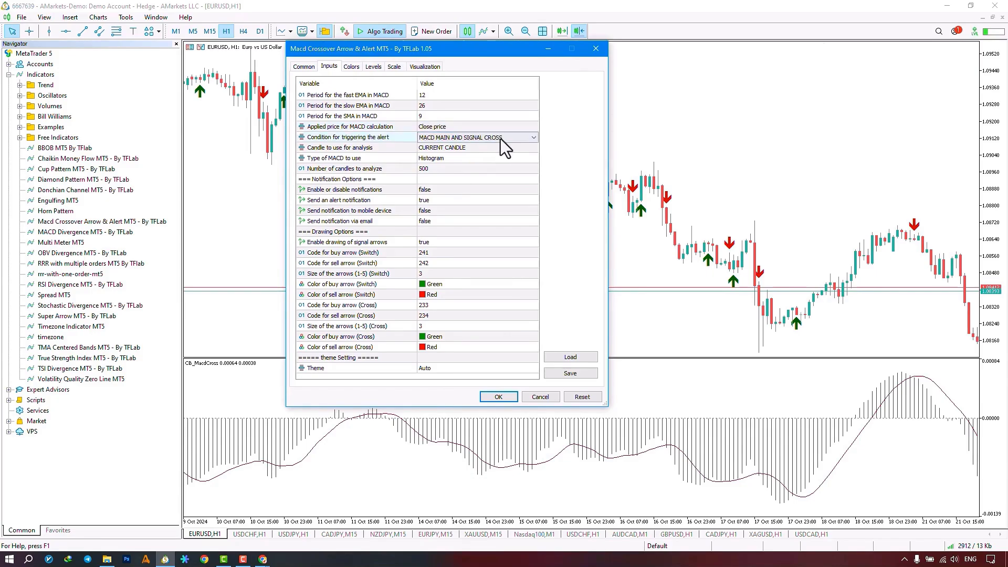
left_click(500, 138)
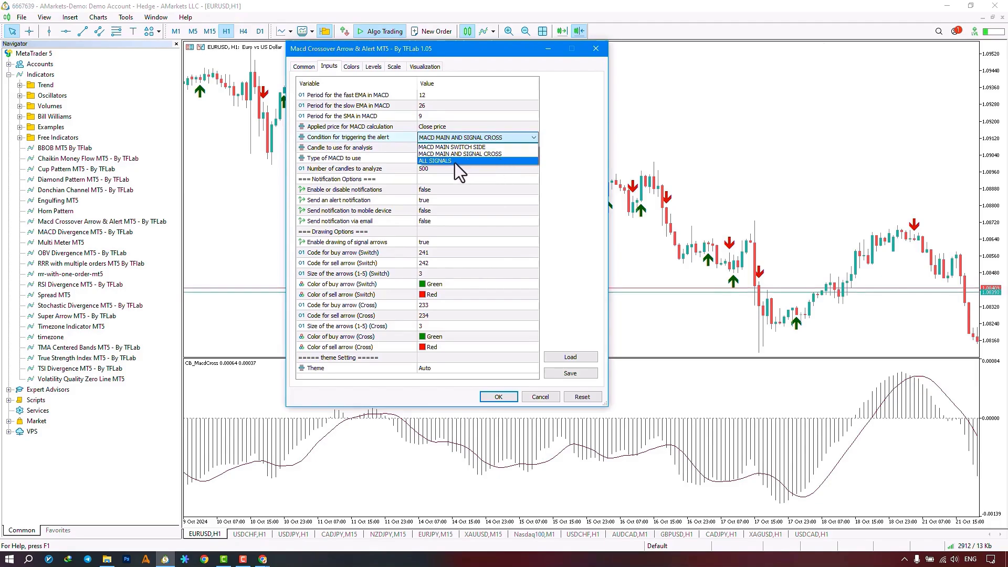
left_click(486, 154)
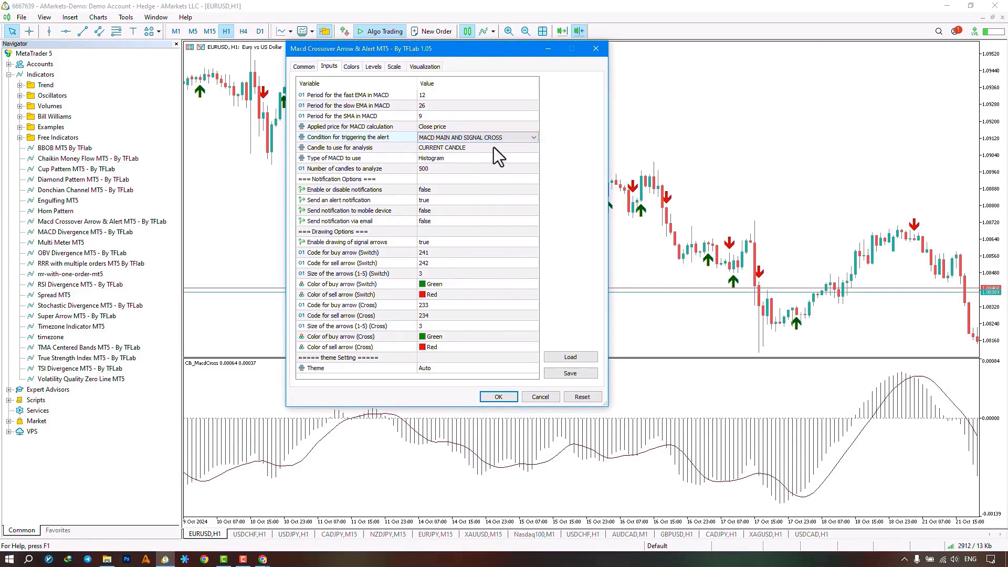
left_click(494, 147)
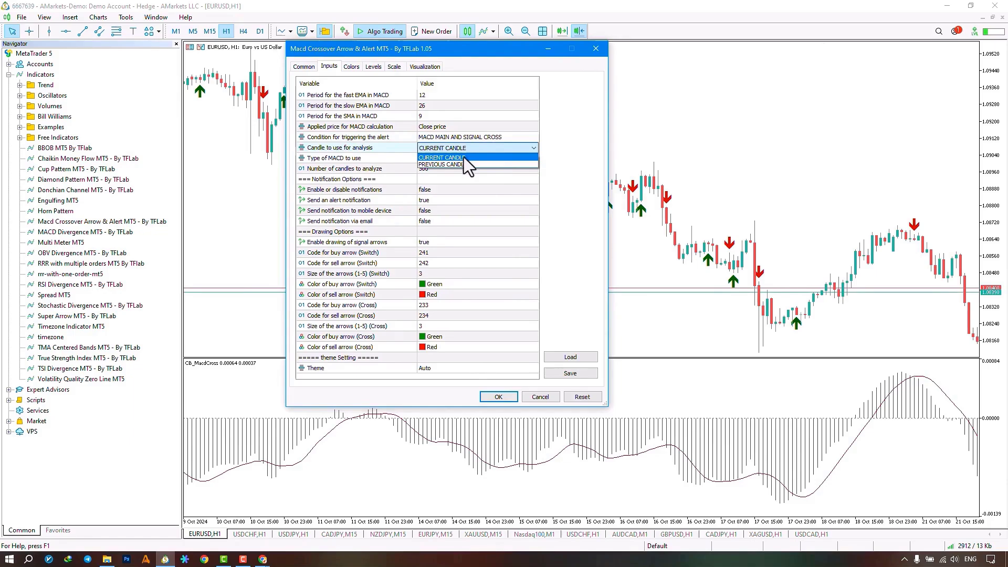
left_click(487, 172)
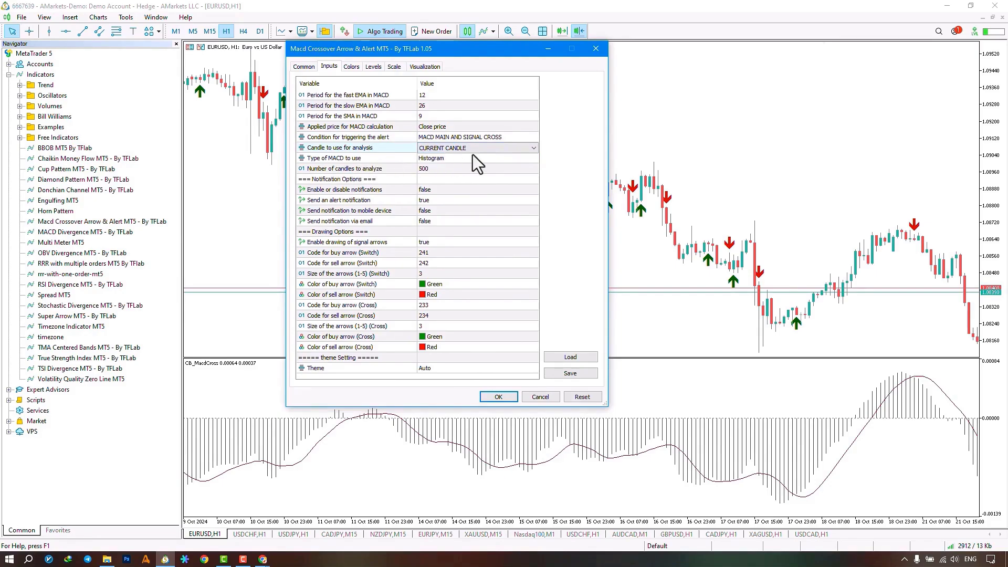
left_click(477, 159)
left_click(476, 160)
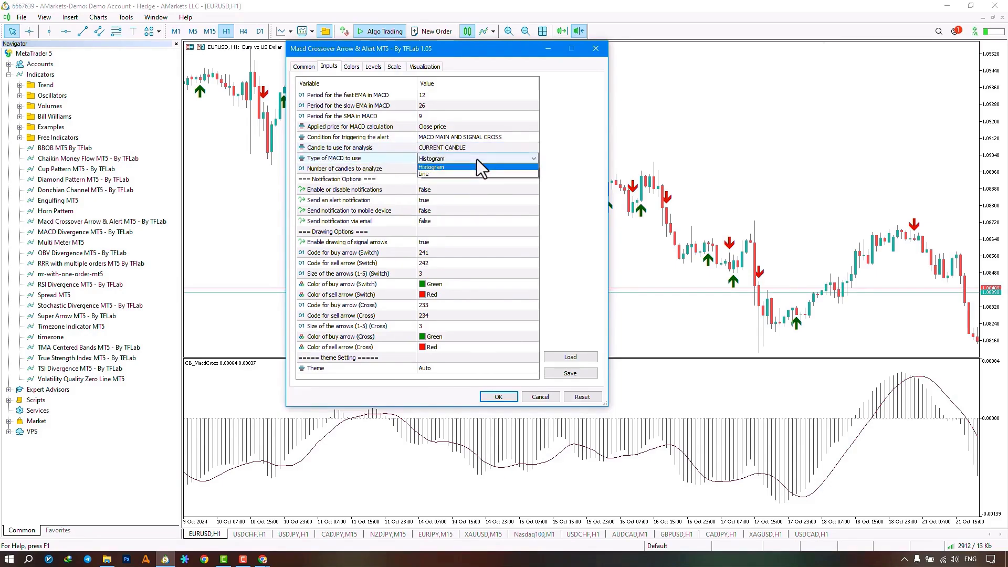
left_click(481, 195)
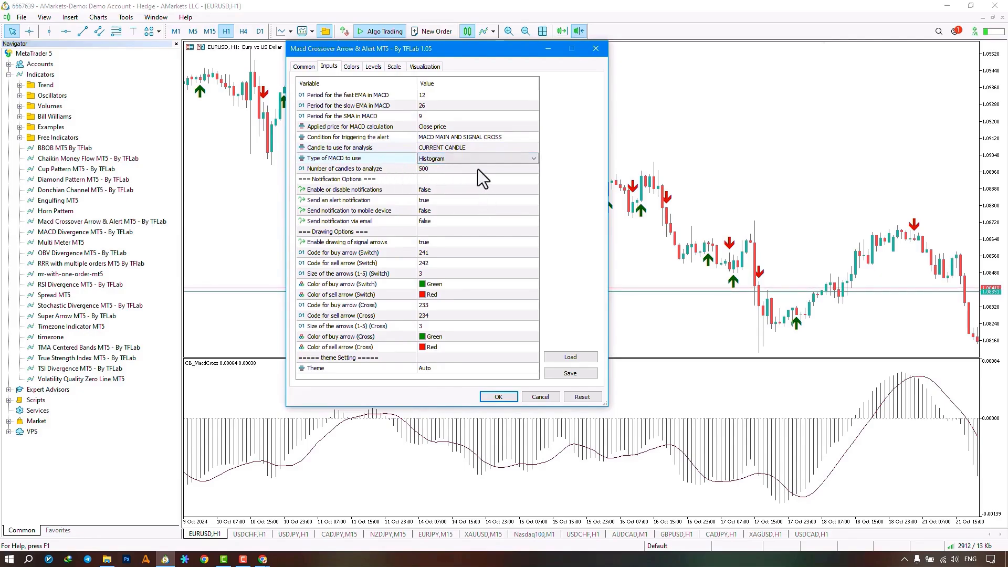
left_click(478, 170)
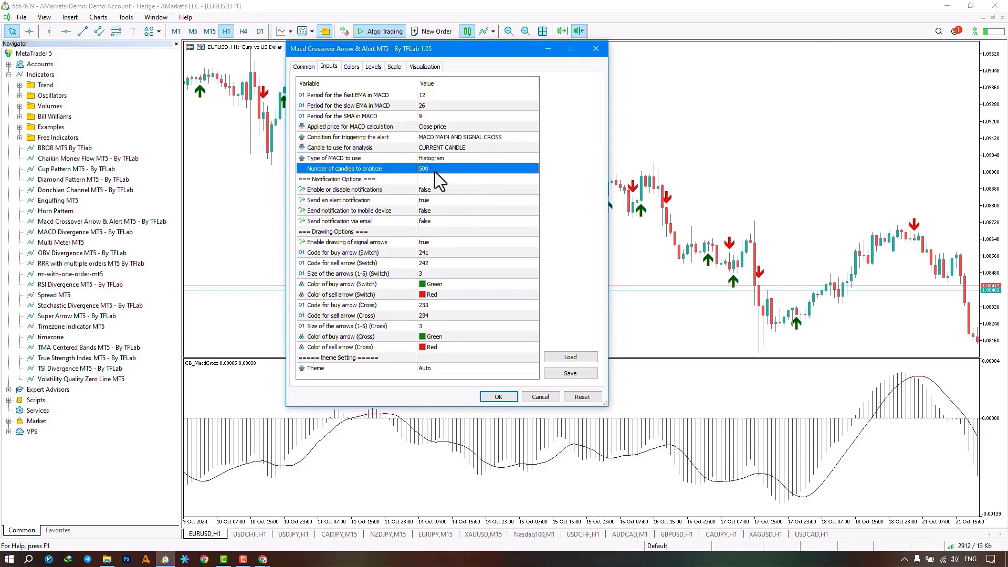
left_click(448, 180)
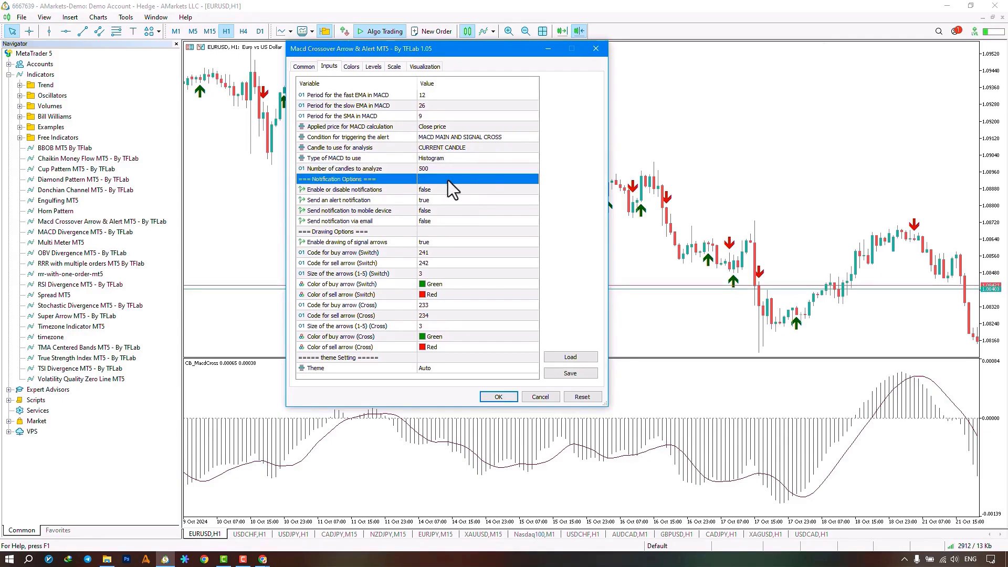
left_click(451, 190)
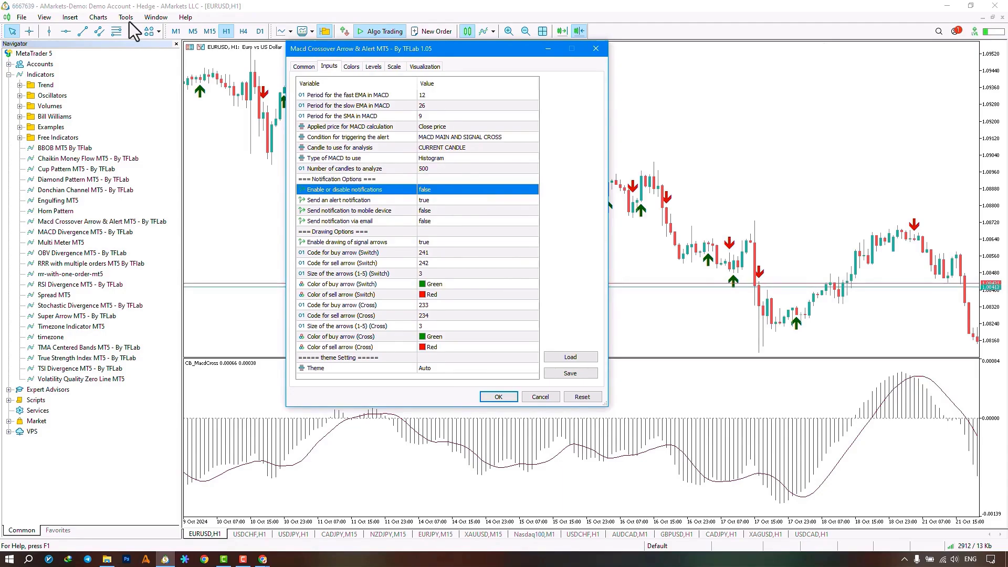
left_click(452, 201)
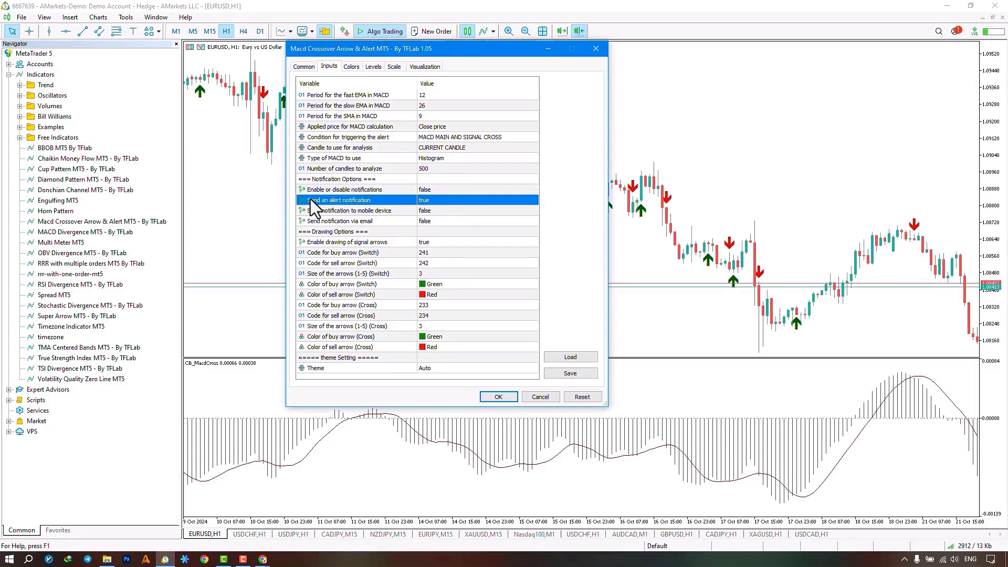
left_click(464, 208)
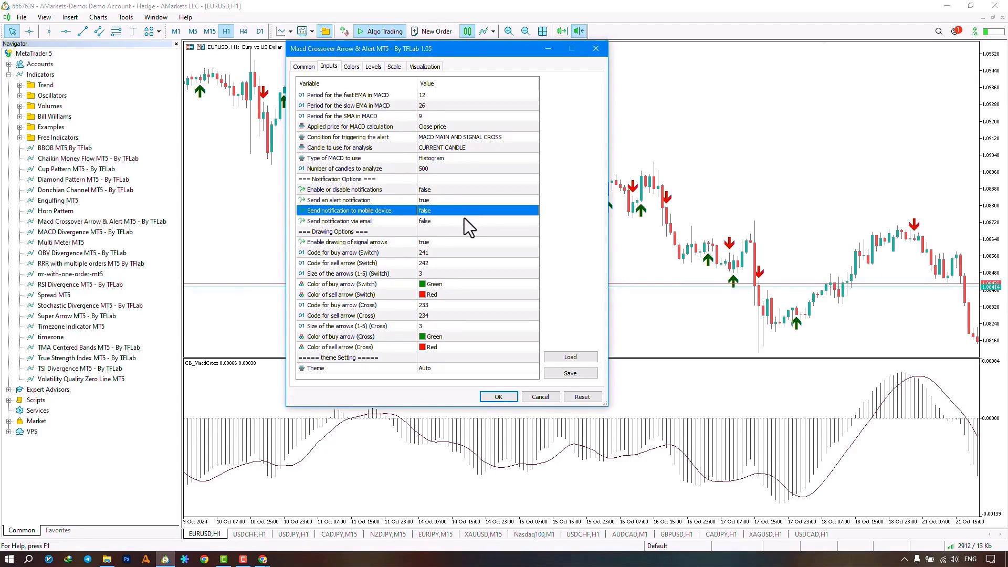
left_click(464, 219)
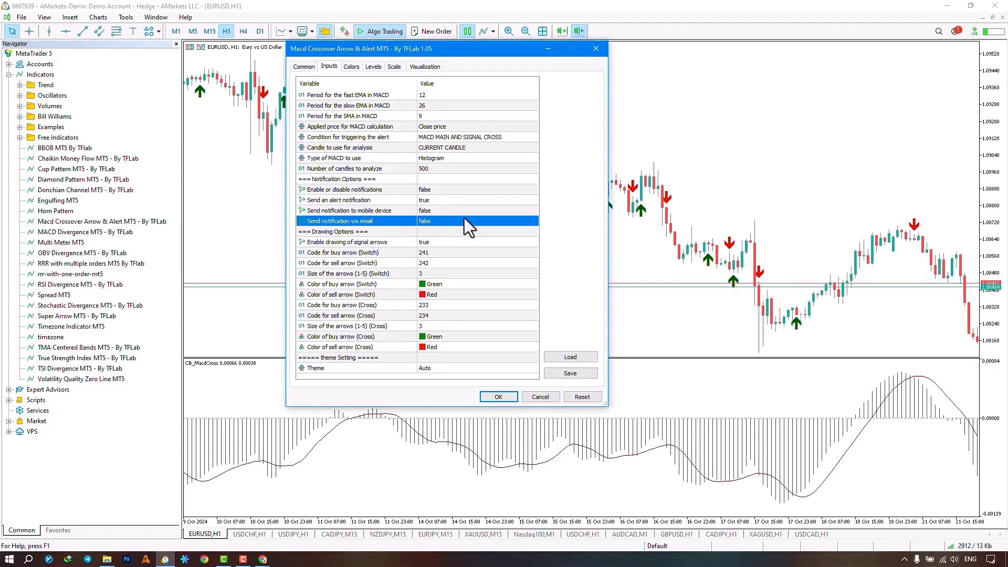
Toggle signal-arrow drawing off and back on, then list the alert-trigger condition options
left_click(468, 231)
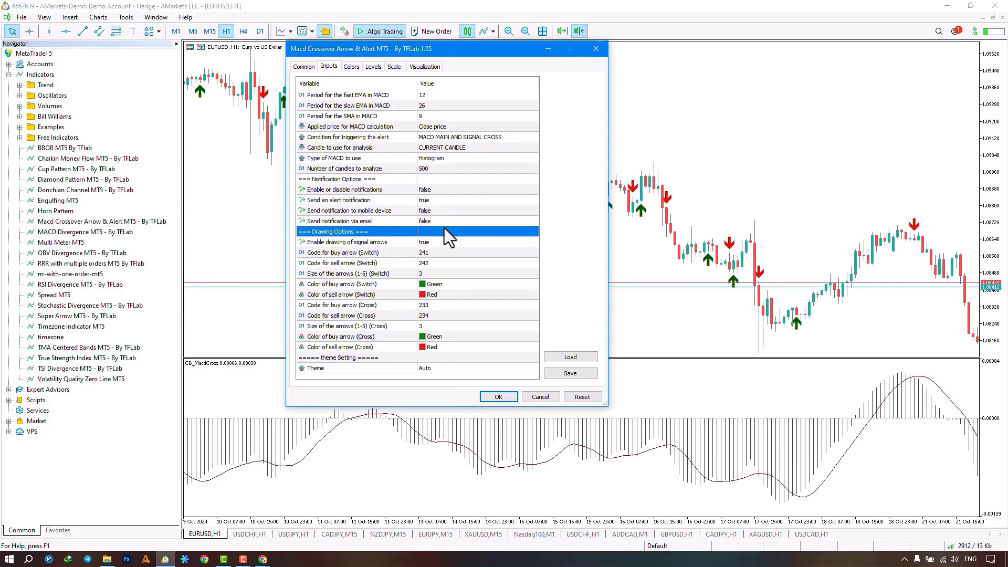
left_click(459, 241)
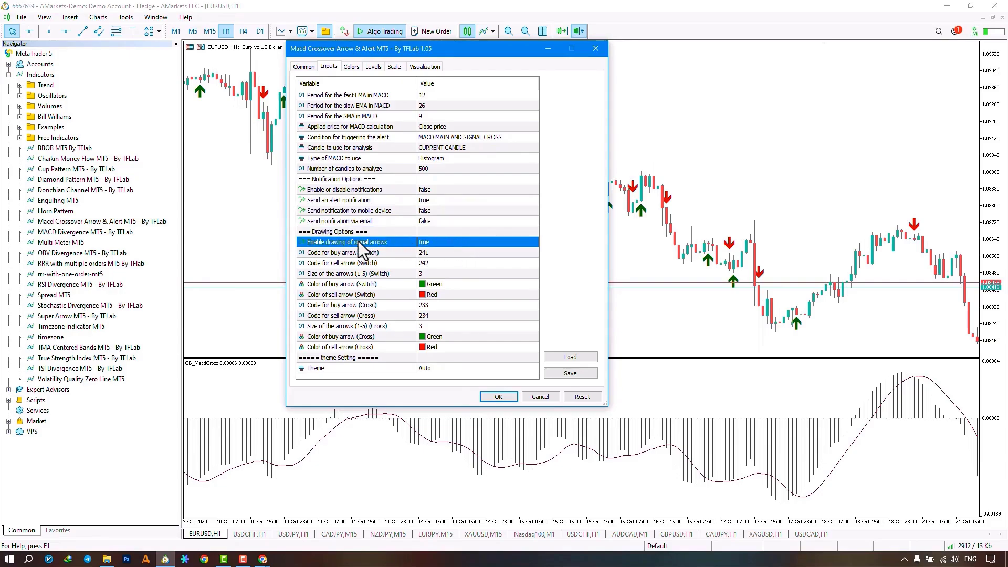
double_click(461, 242)
double_click(461, 240)
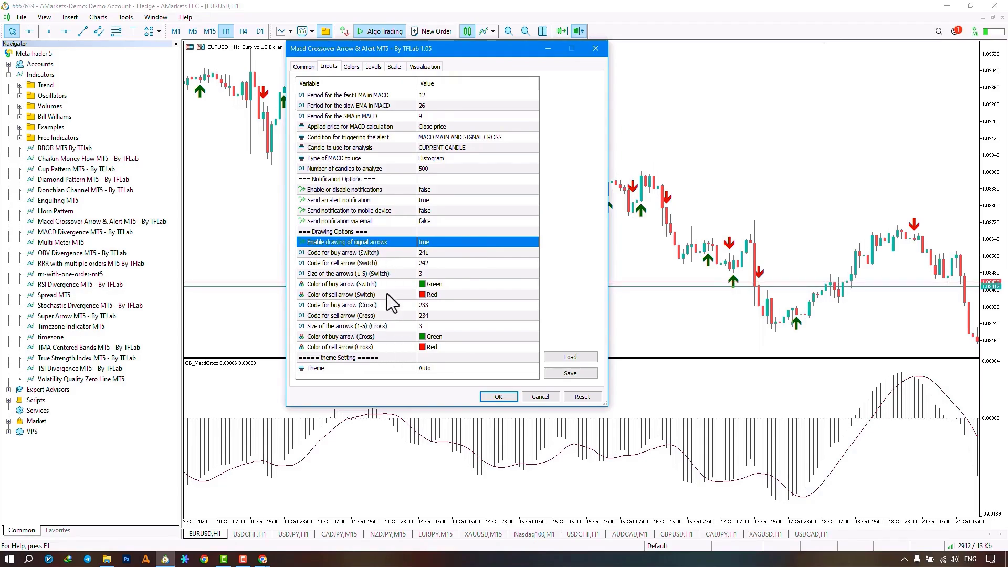
left_click(500, 139)
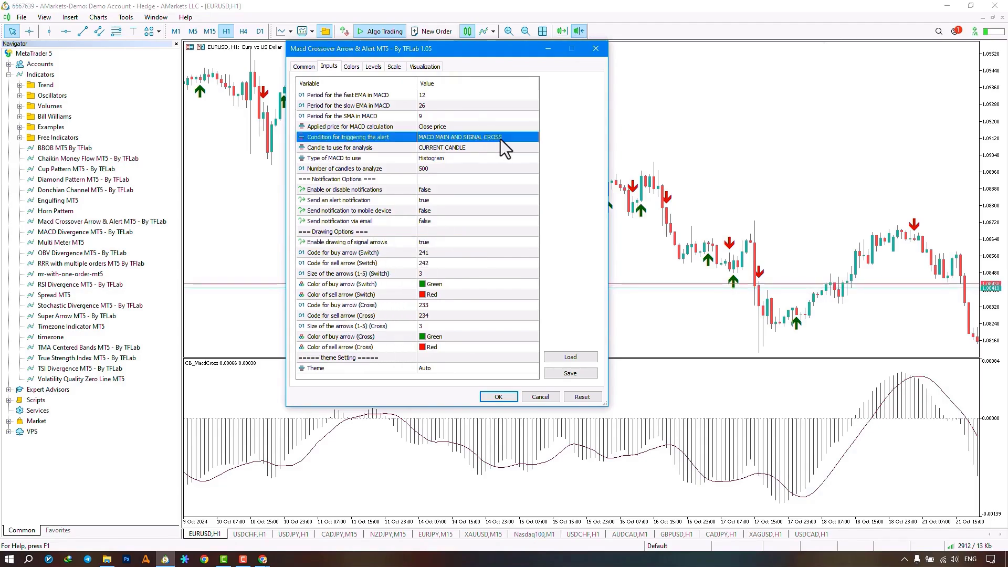
left_click(499, 140)
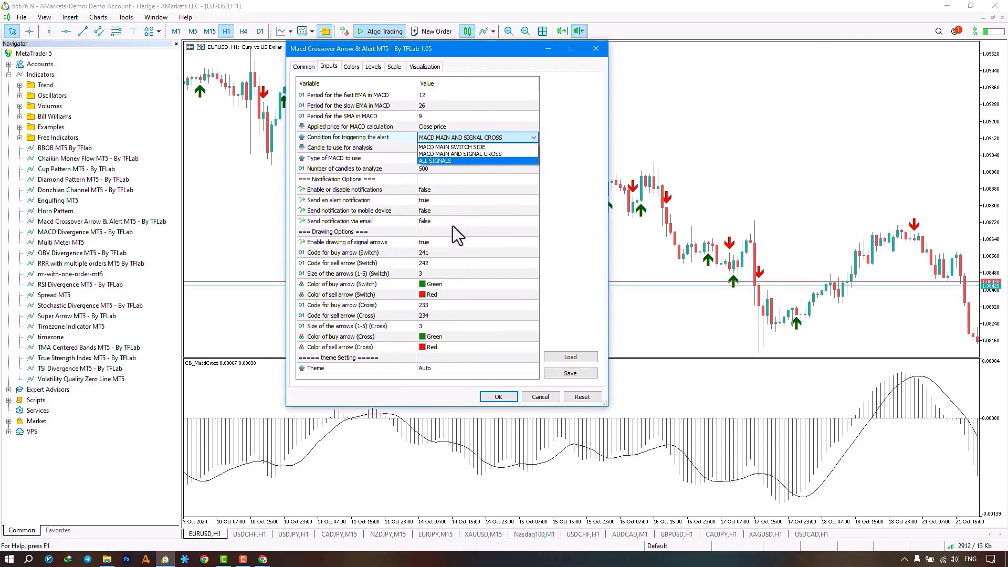
Keep the alert condition unchanged and review the Switch arrow codes, size and colours
left_click(461, 253)
left_click(461, 254)
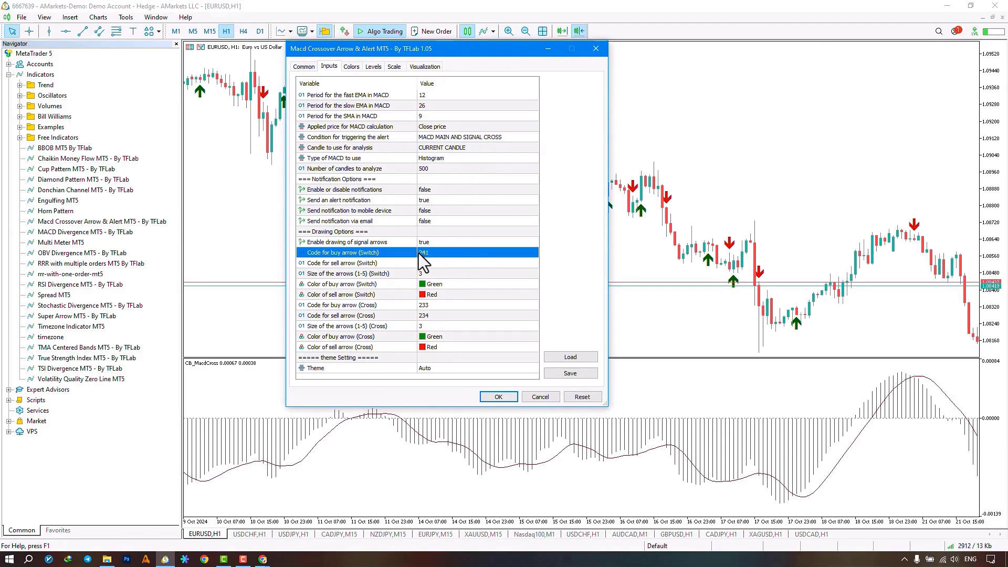
left_click(455, 262)
left_click(453, 277)
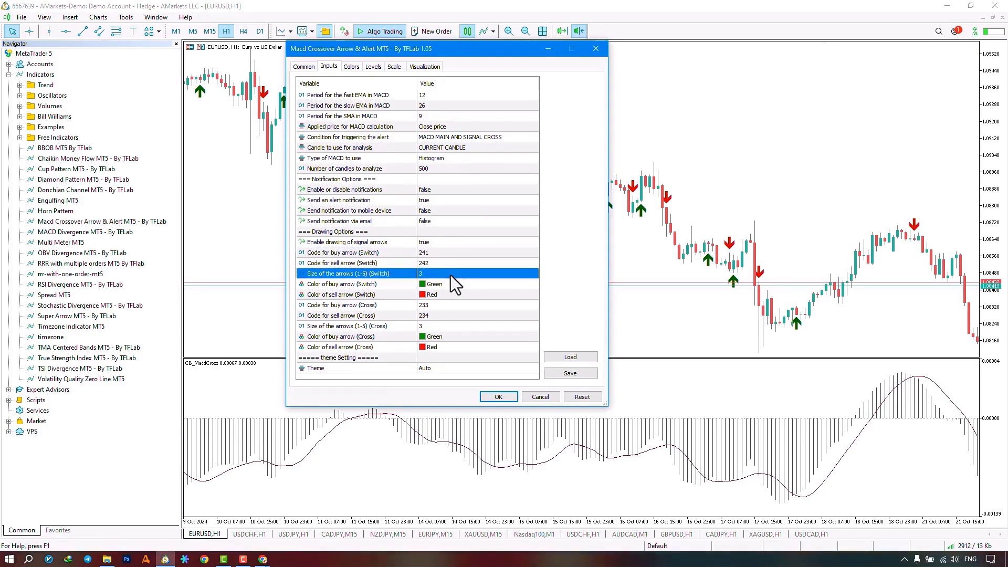
left_click(450, 283)
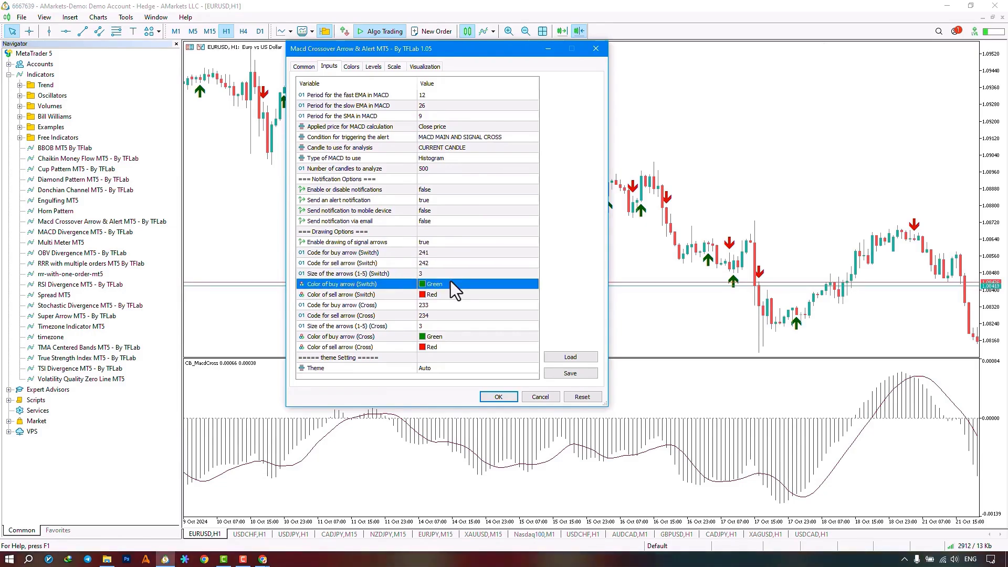
left_click(451, 293)
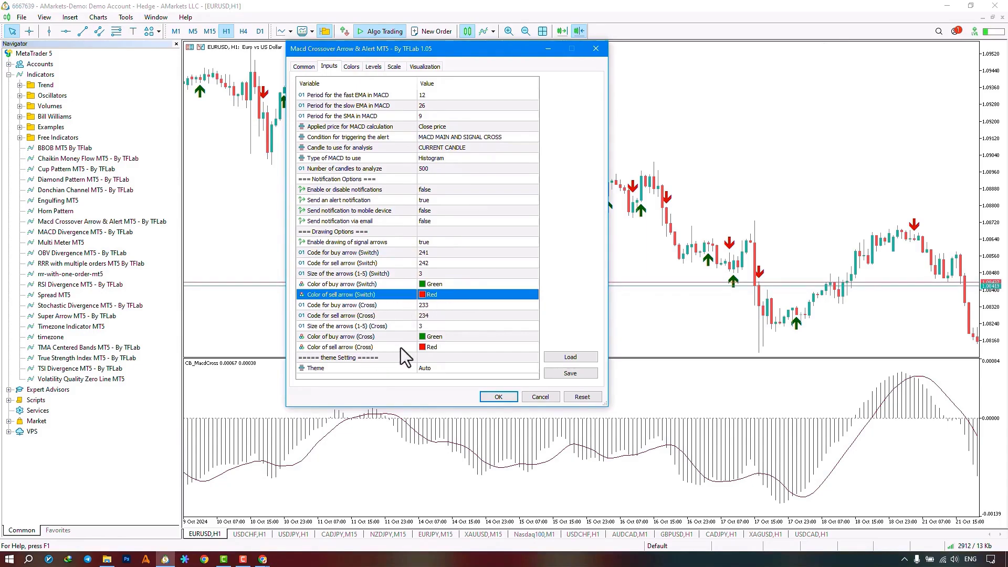
Review the Cross arrow code, size and colours, then list the Auto, Light, Dark, Custom themes
left_click(444, 307)
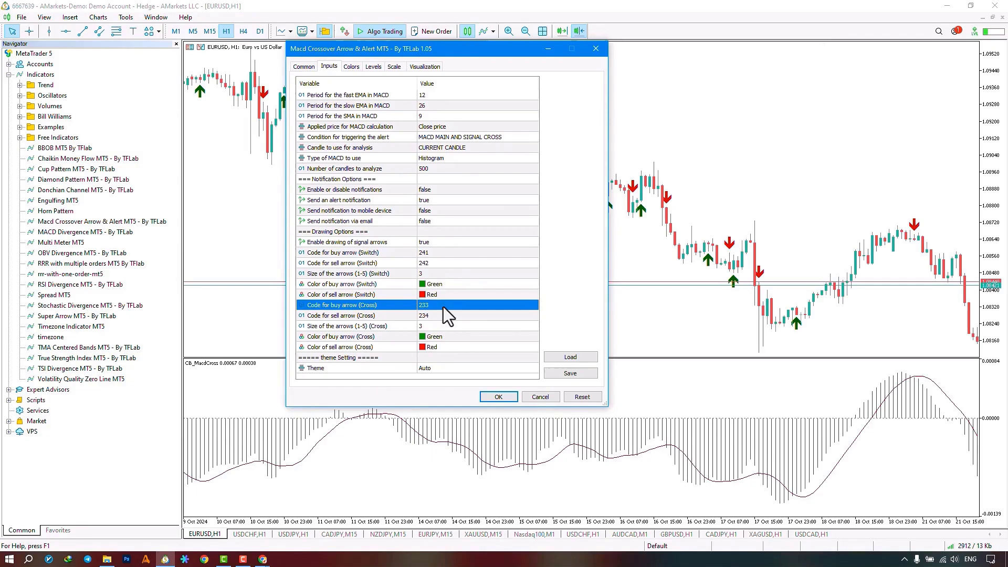
left_click(442, 327)
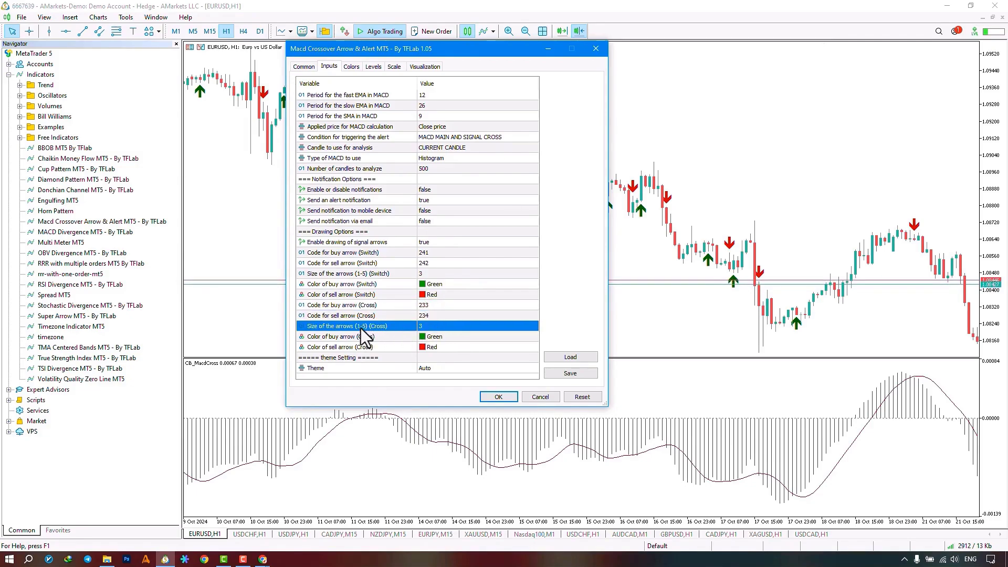
left_click(441, 337)
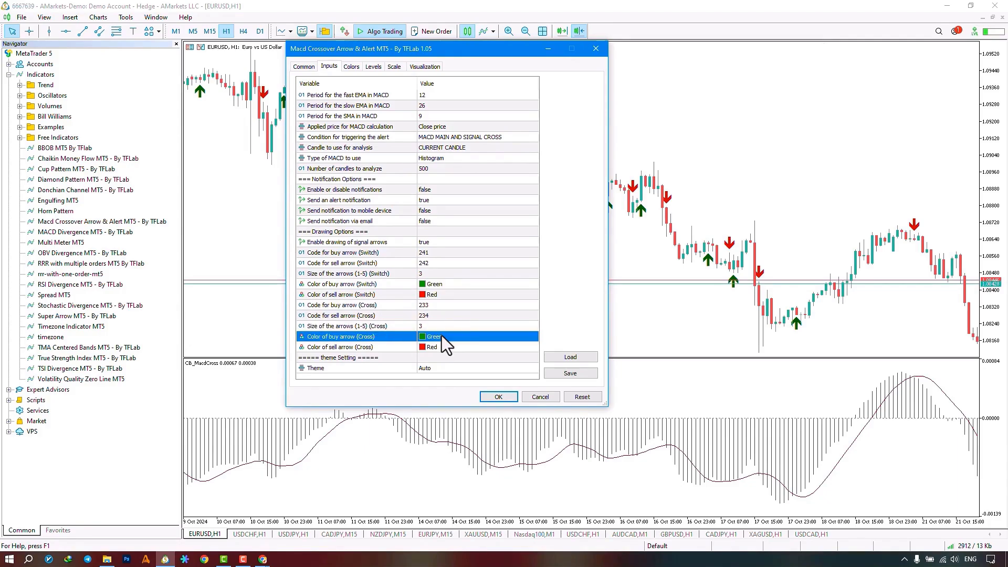
left_click(442, 344)
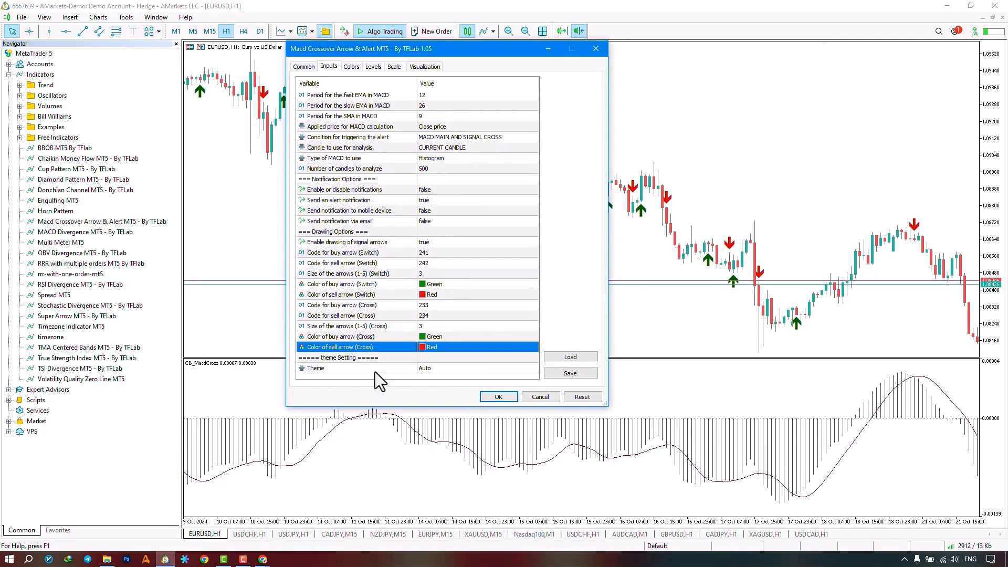
left_click(445, 370)
left_click(446, 369)
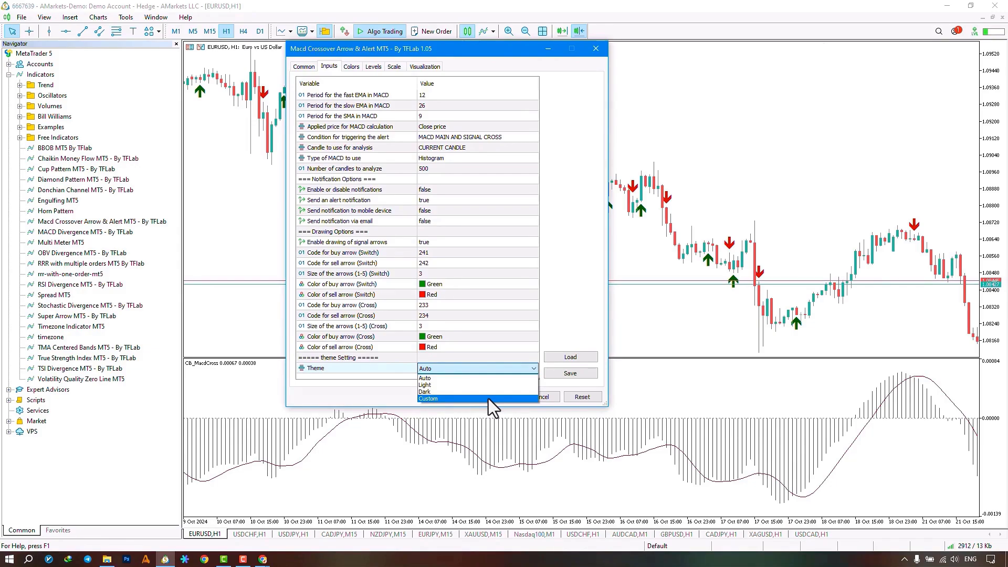
Choose the Dark theme, set signal-arrow drawing to false, and set the MACD type to Line
left_click(459, 391)
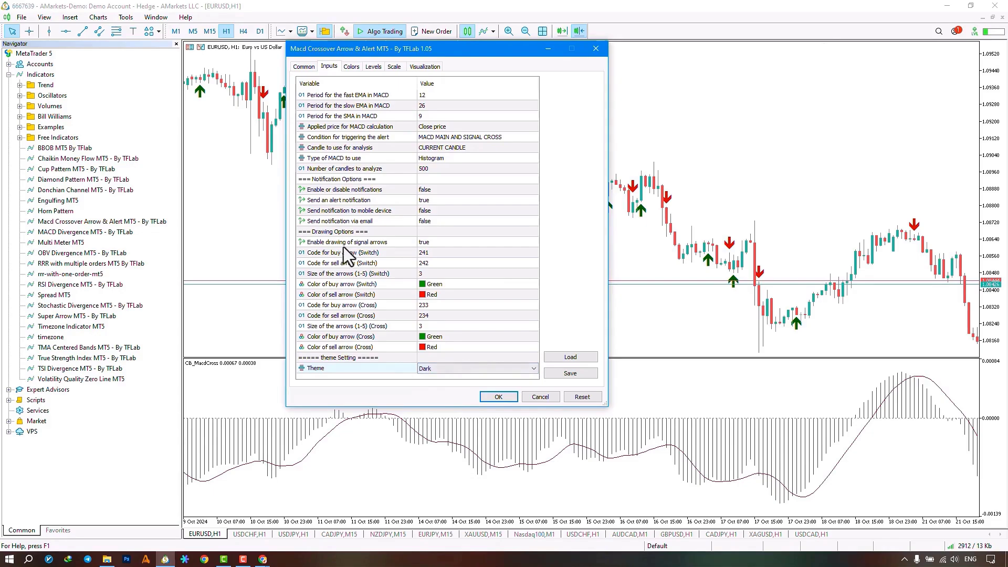
left_click(455, 242)
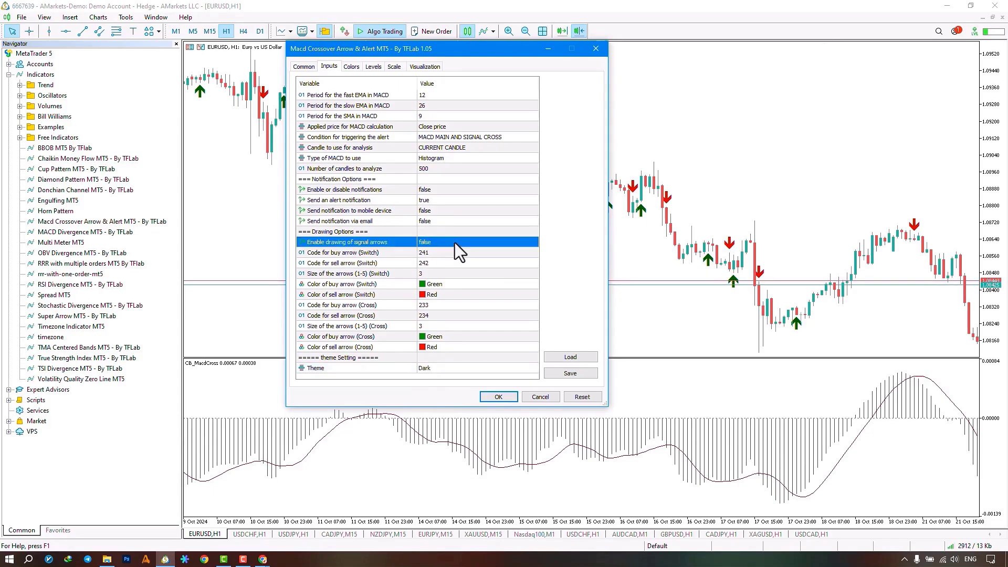
left_click(481, 157)
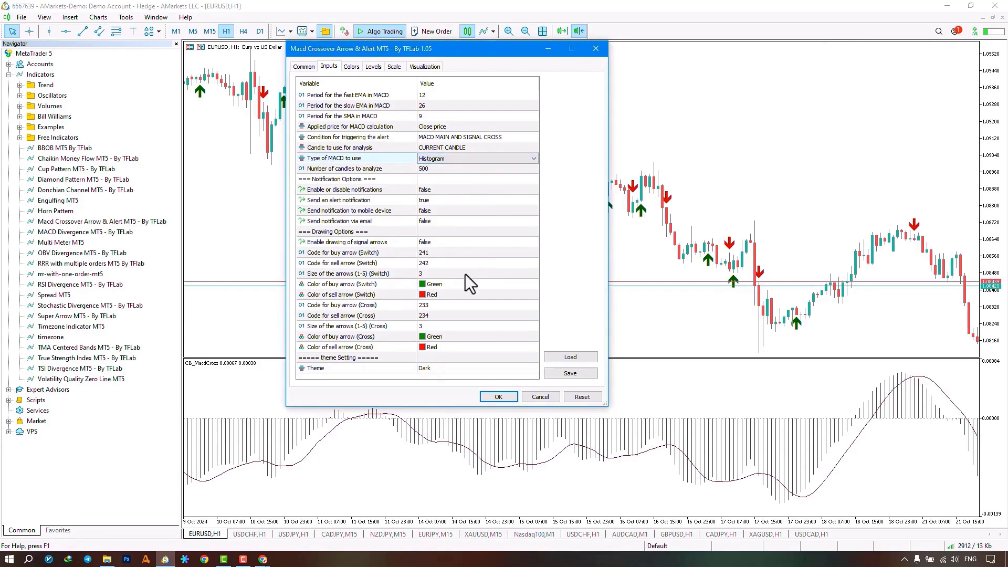
left_click(465, 156)
left_click(454, 176)
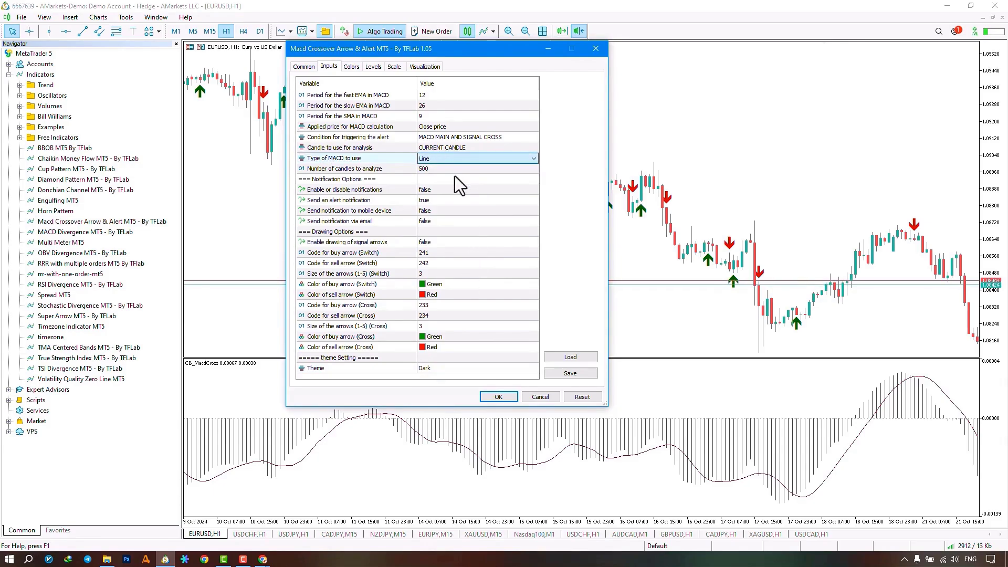
Apply the new settings, close the indicator list, and pan to later EURUSD bars
left_click(490, 394)
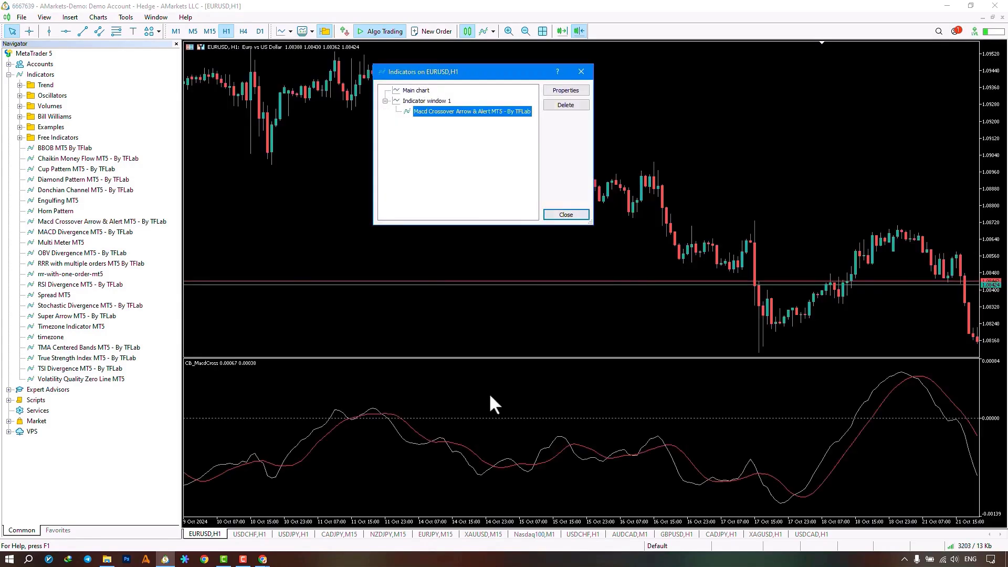
left_click(557, 215)
left_click_drag(669, 206, 367, 168)
left_click_drag(777, 209, 642, 233)
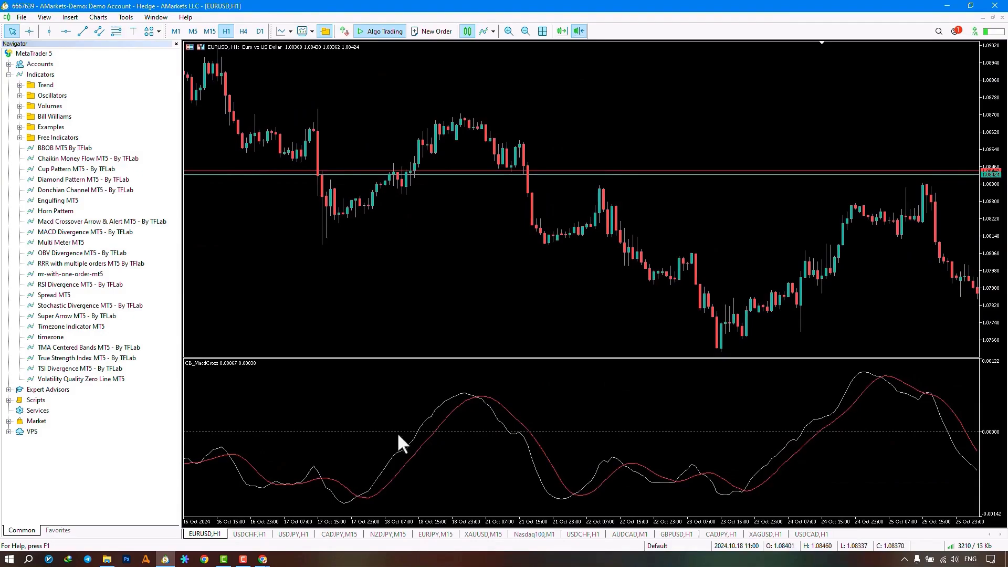